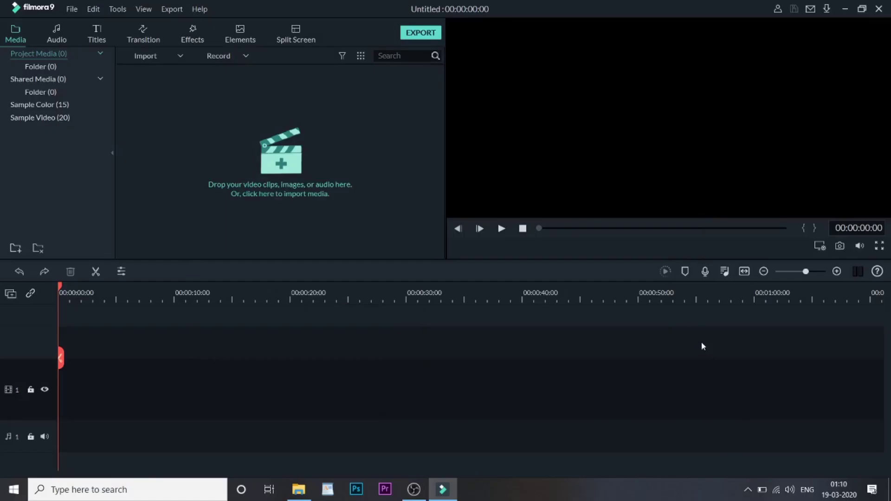
Add the Default Title from the Titles presets to video track 1.
left_click(99, 34)
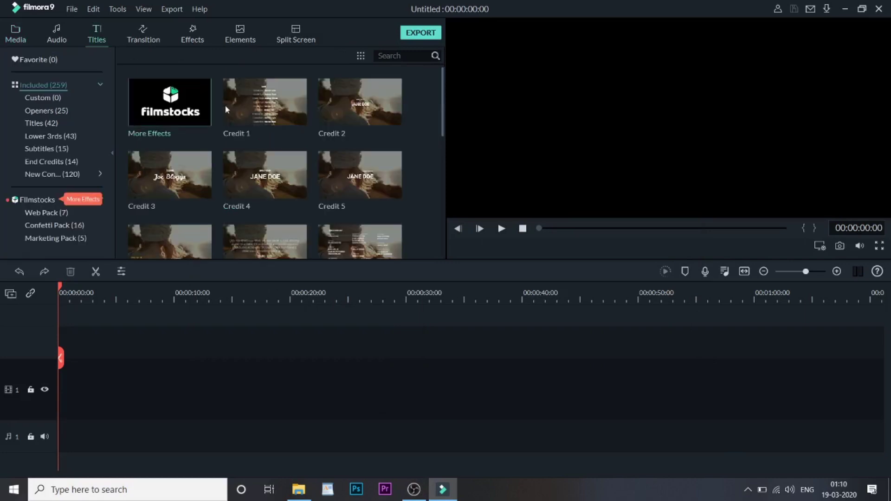
left_click(48, 127)
left_click_drag(169, 102, 82, 384)
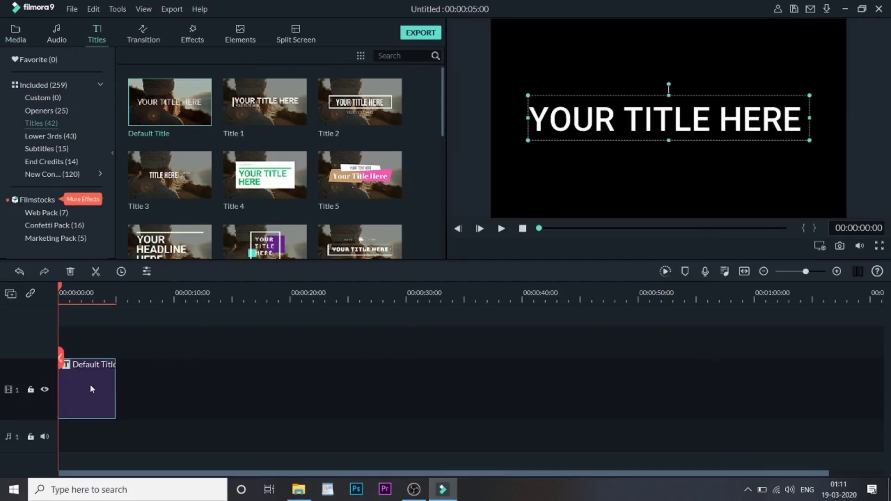
Change the title text to 'Glitch Effect' in Segoe UI Black, size 100.
double_click(90, 384)
left_click_drag(351, 103, 188, 110)
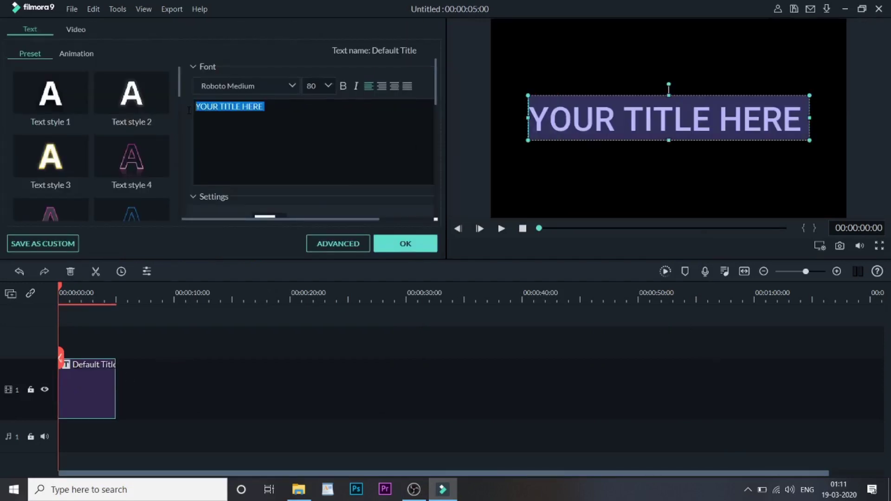
type("GLi")
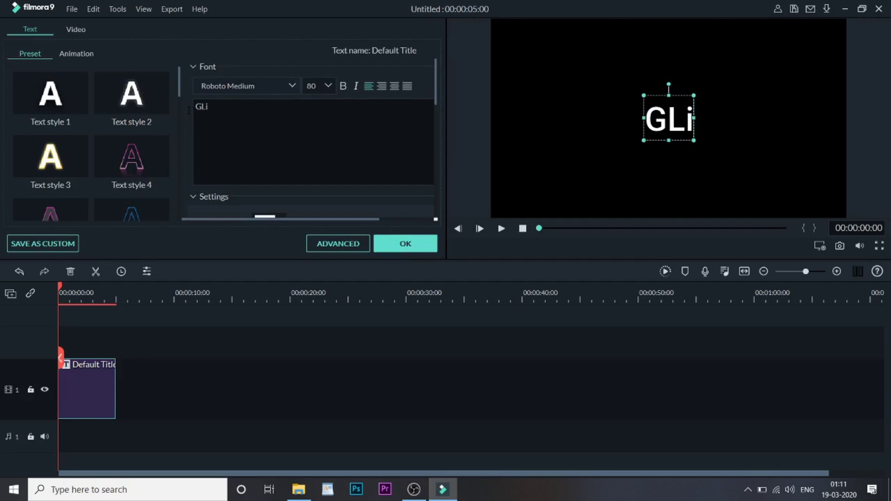
key("BackSpace")
key("BackSpace")
type("litc")
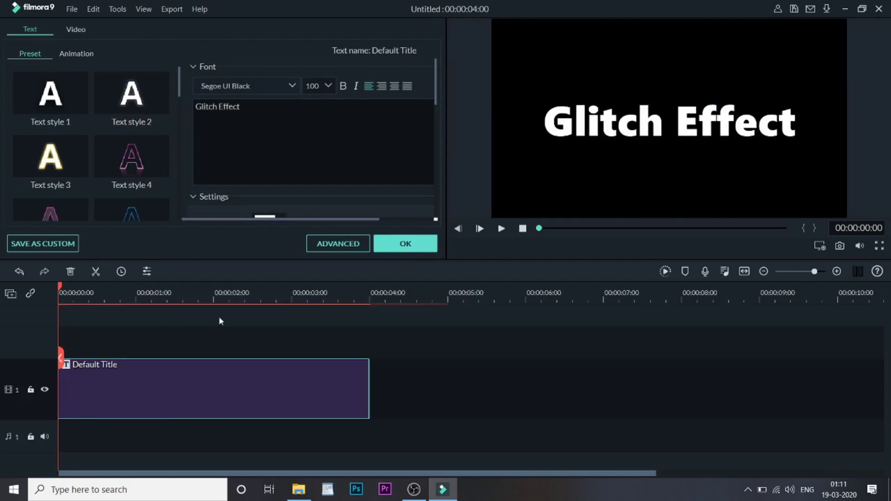
left_click(420, 245)
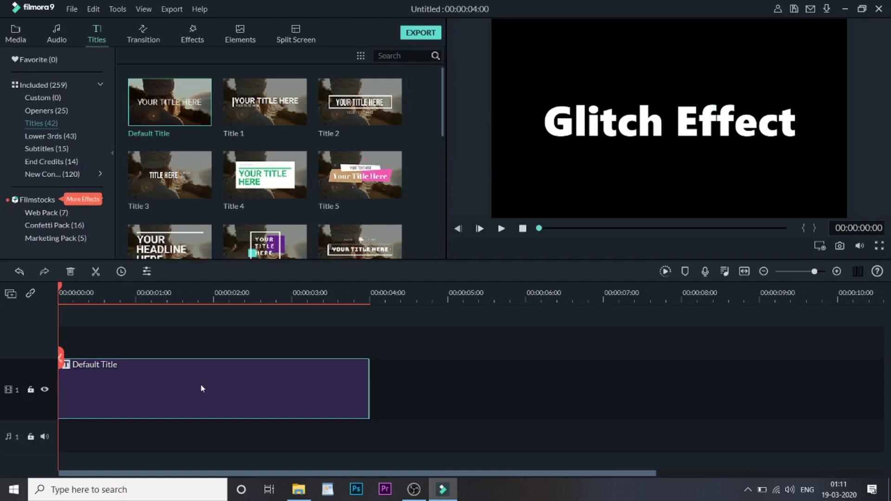
Copy the title clip and paste it onto track 2 above the original, keeping track 1 locked meanwhile.
right_click(107, 373)
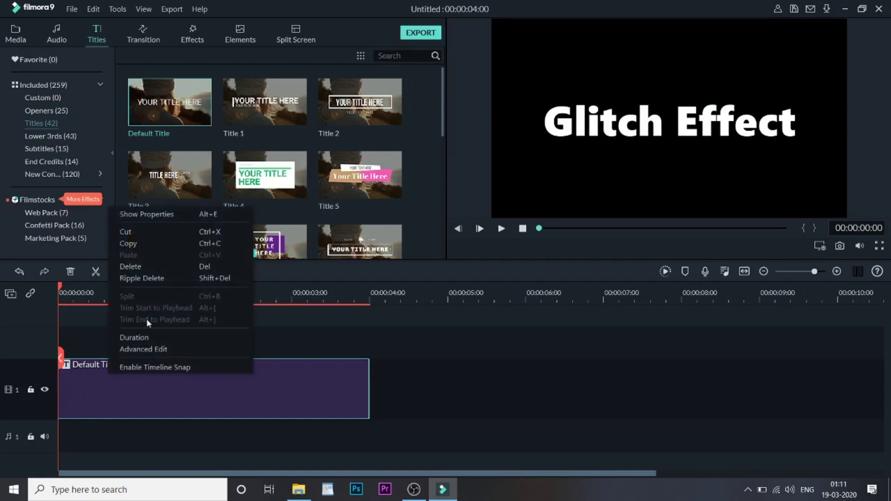
left_click(140, 245)
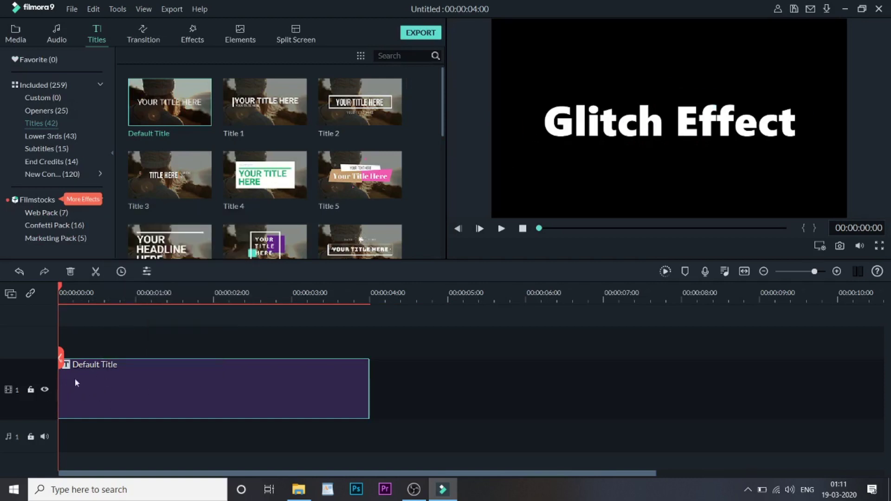
left_click(31, 390)
right_click(101, 329)
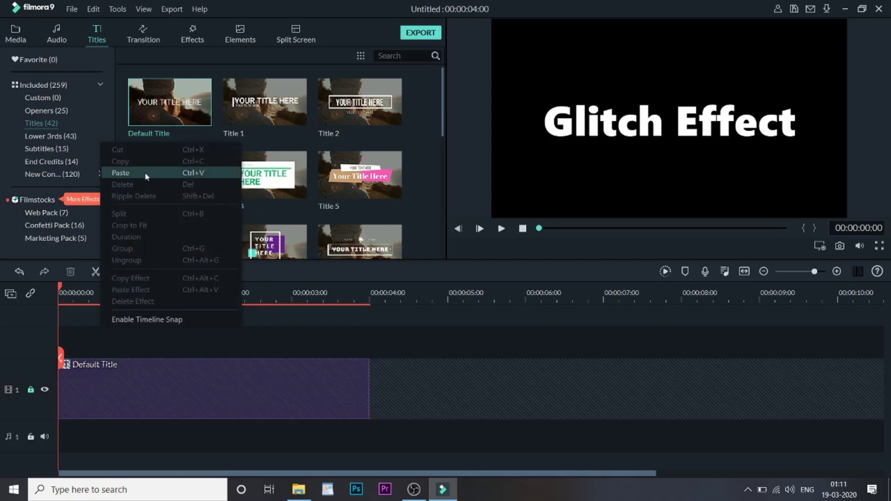
left_click(120, 172)
left_click(30, 401)
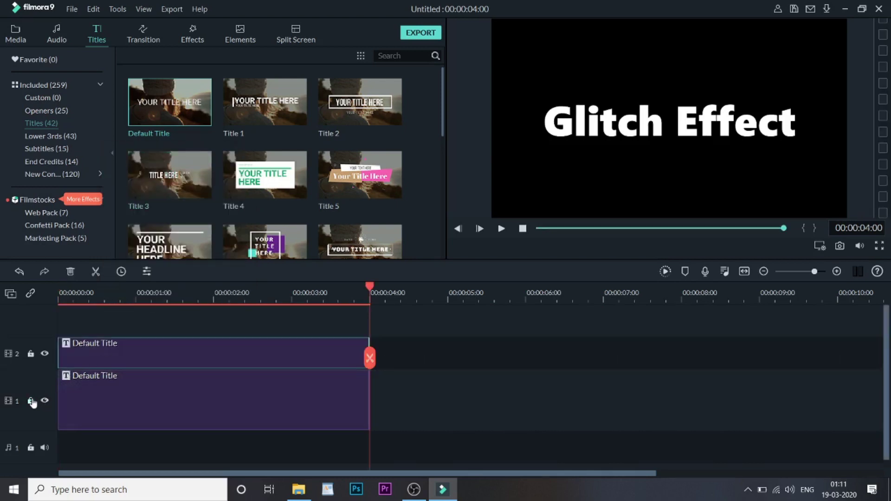
Set the text colour of the track 1 Glitch Effect title to black.
double_click(193, 394)
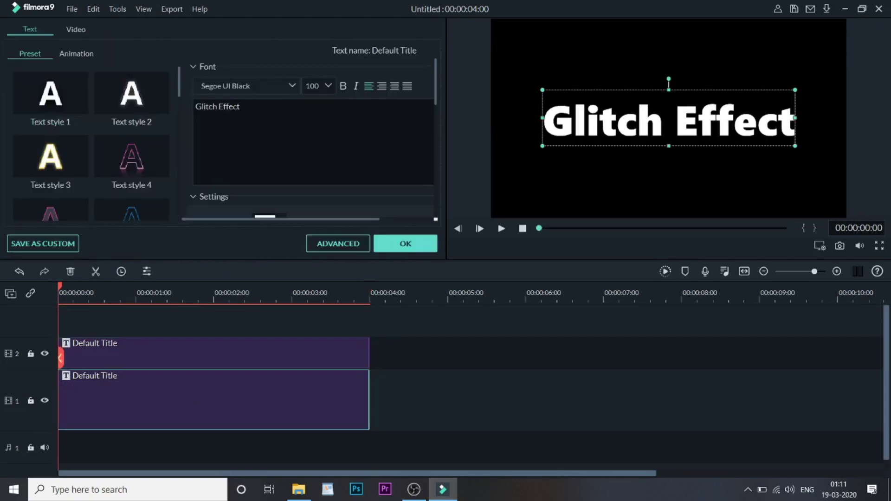
scroll(289, 171, "down", 1)
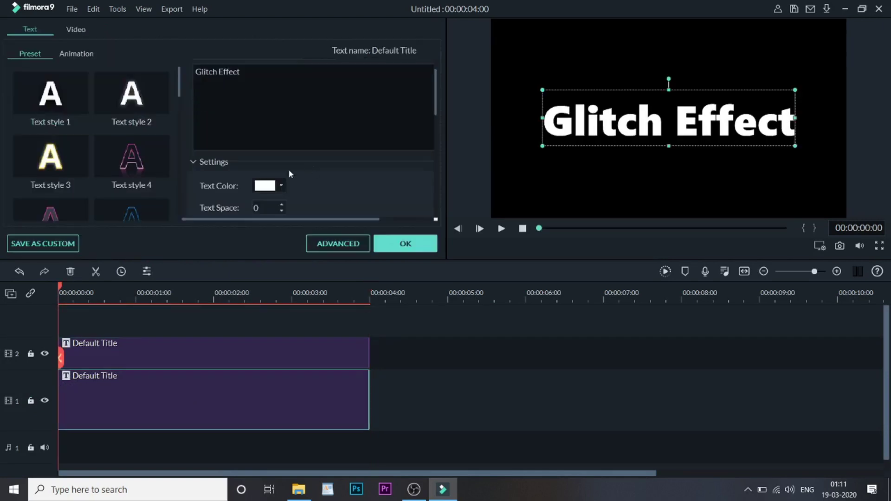
left_click(256, 186)
left_click(256, 237)
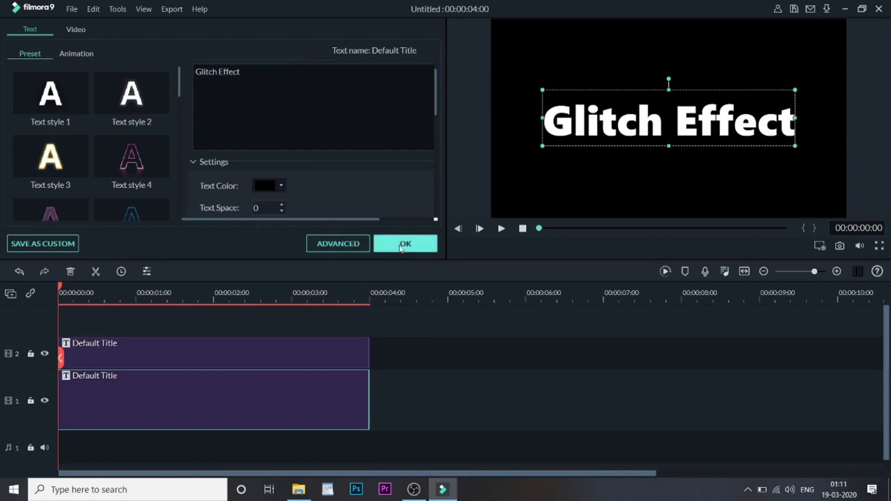
left_click(404, 246)
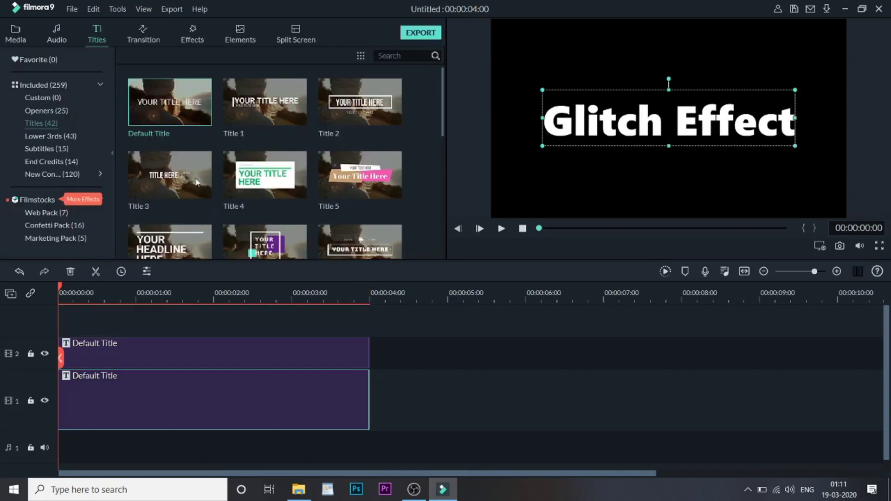
Apply the Deposit Up transition, found by searching 'dep', to the track 2 title.
left_click(142, 34)
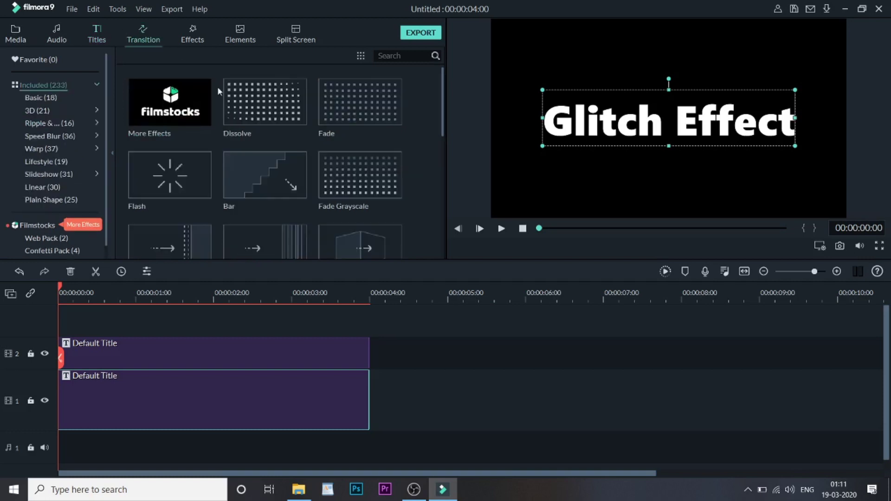
left_click(404, 55)
type("dep")
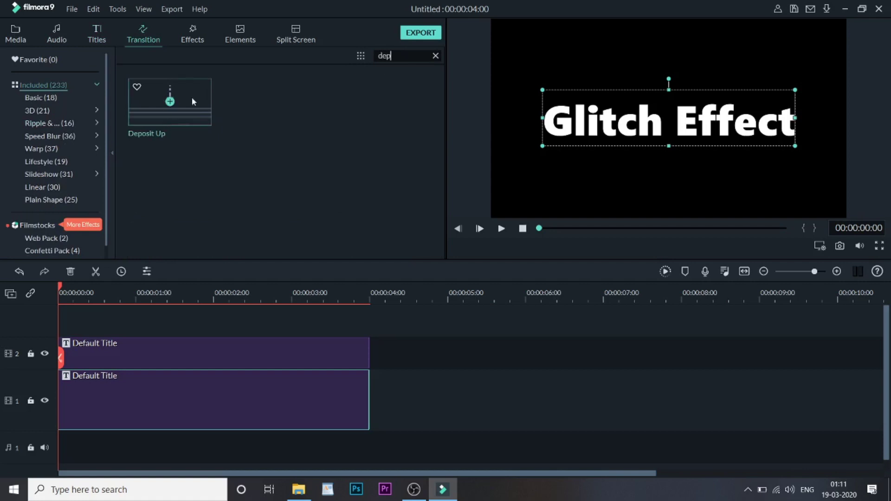
left_click_drag(192, 100, 91, 345)
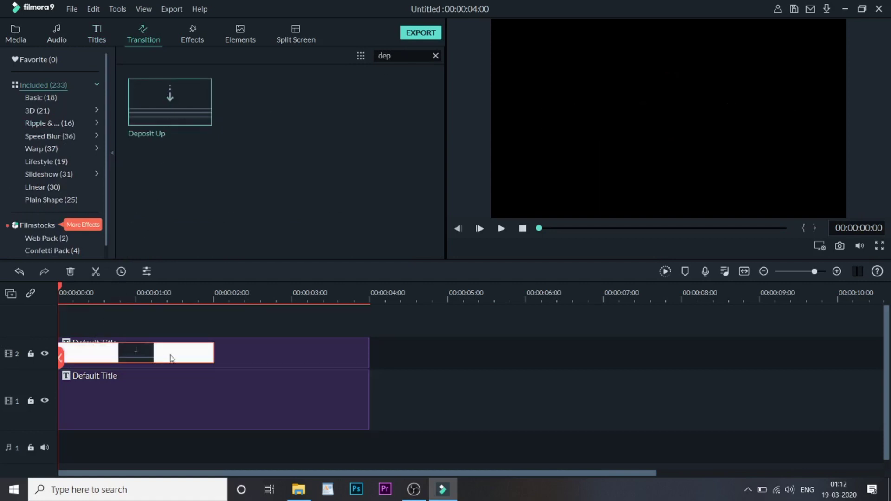
Stretch the Deposit Up transition so it ends at the 00:00:03:00 mark.
scroll(275, 302, "up", 3)
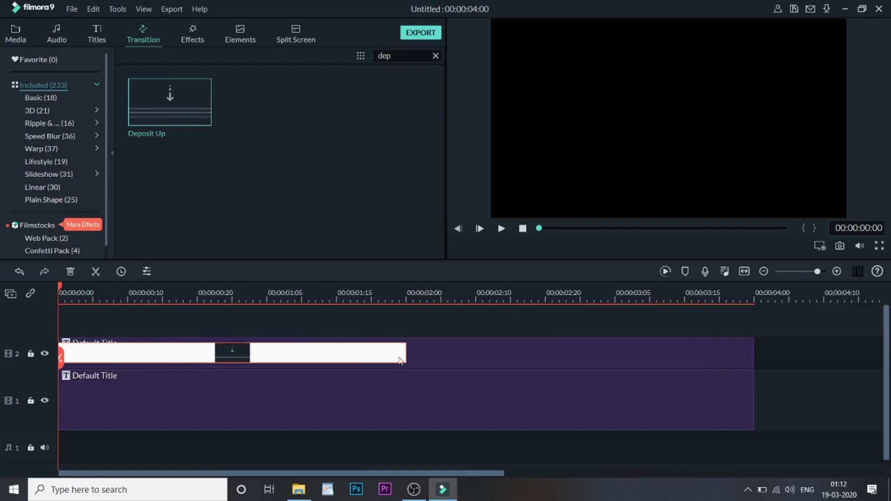
left_click_drag(407, 349, 505, 347)
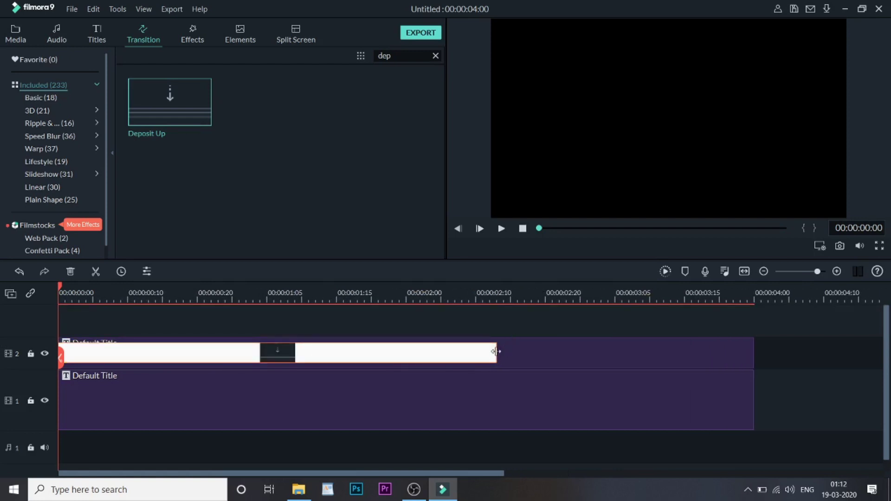
left_click_drag(495, 351, 534, 353)
left_click(546, 295)
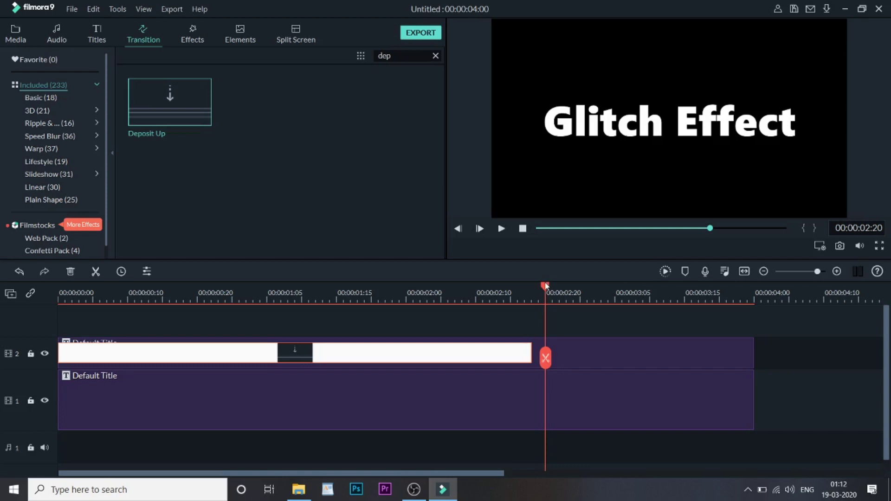
left_click_drag(546, 286, 586, 298)
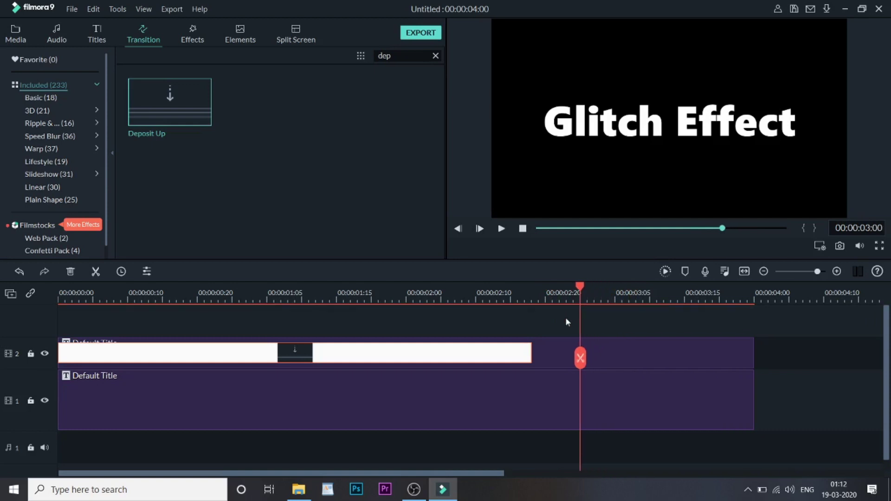
left_click_drag(529, 347, 574, 351)
Play back the title sequence from the start.
left_click(71, 293)
key("space")
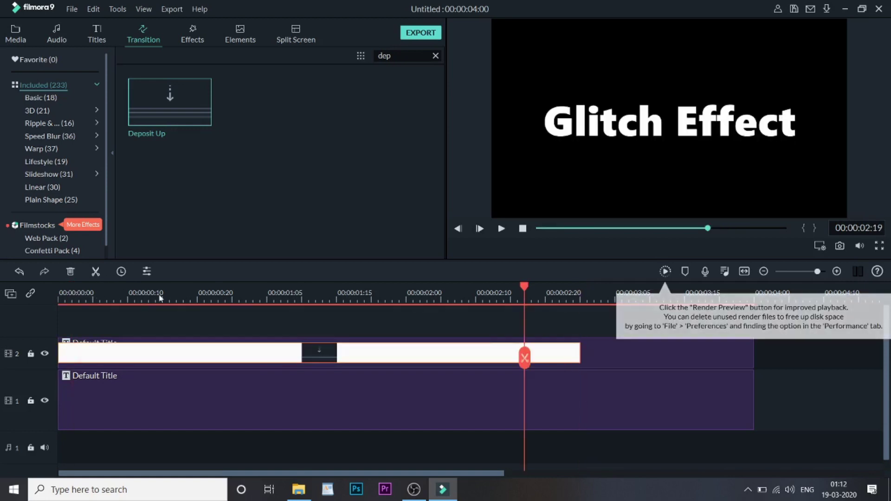
left_click(352, 324)
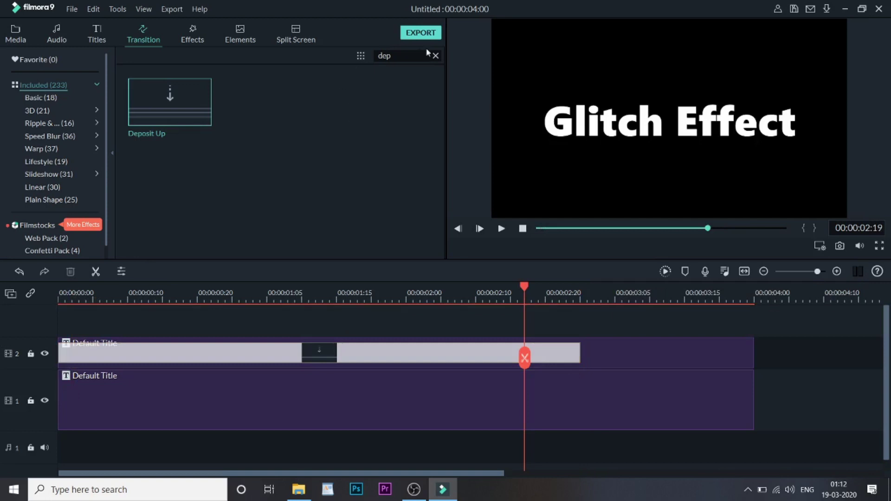
Export the timeline as an MP4 named 'Glitch First'.
left_click(420, 32)
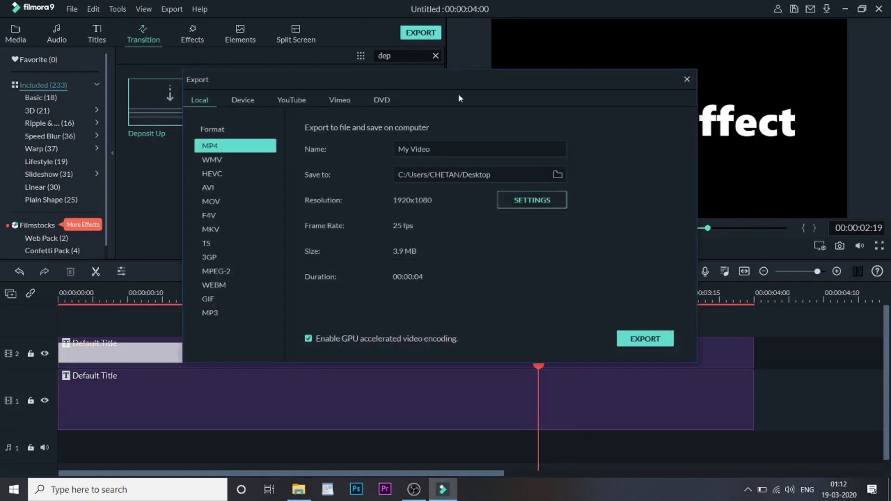
key("ctrl+shift+Left")
key("ctrl+shift+Left")
type("Glitch First")
key("Return")
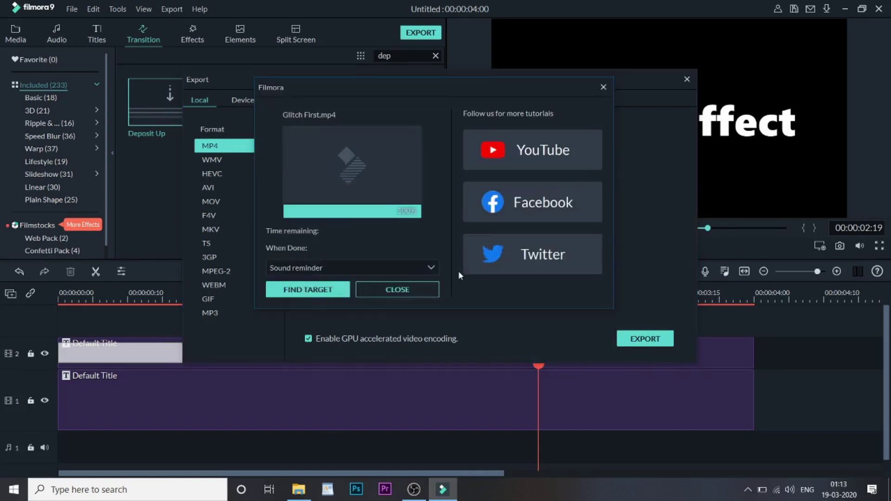
left_click(434, 290)
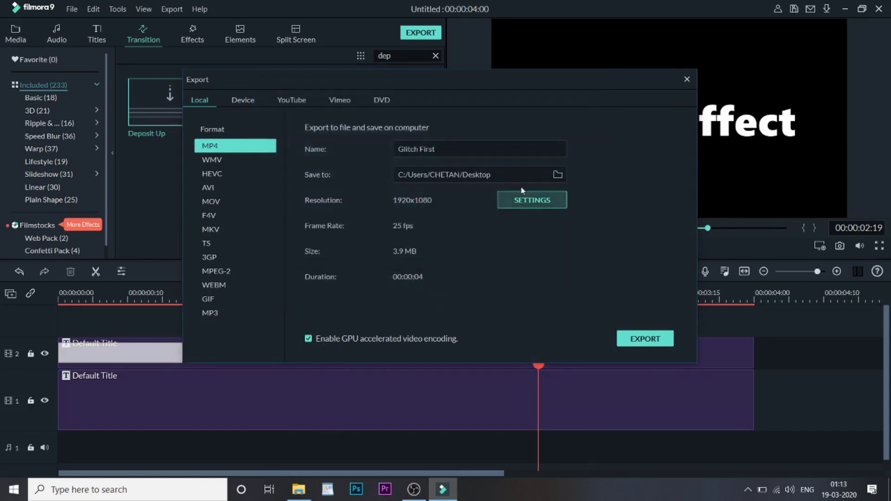
Import the Glitch First video into the media library.
left_click(687, 80)
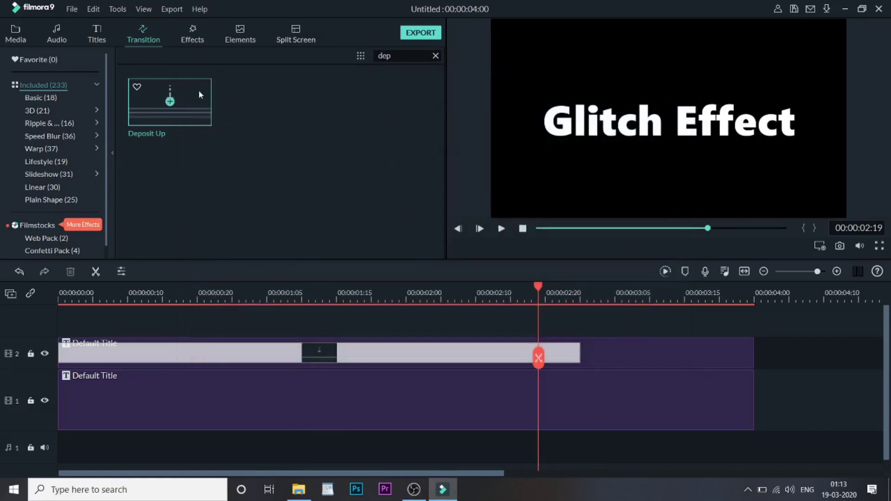
left_click(18, 37)
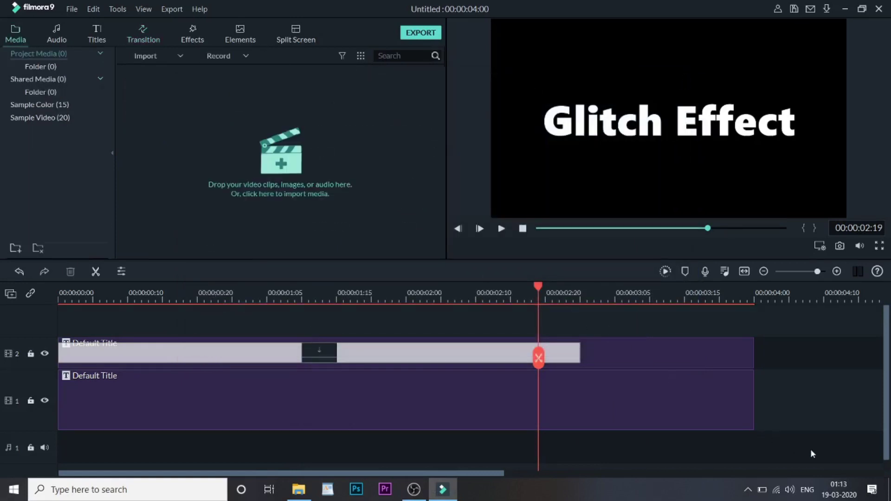
left_click(349, 142)
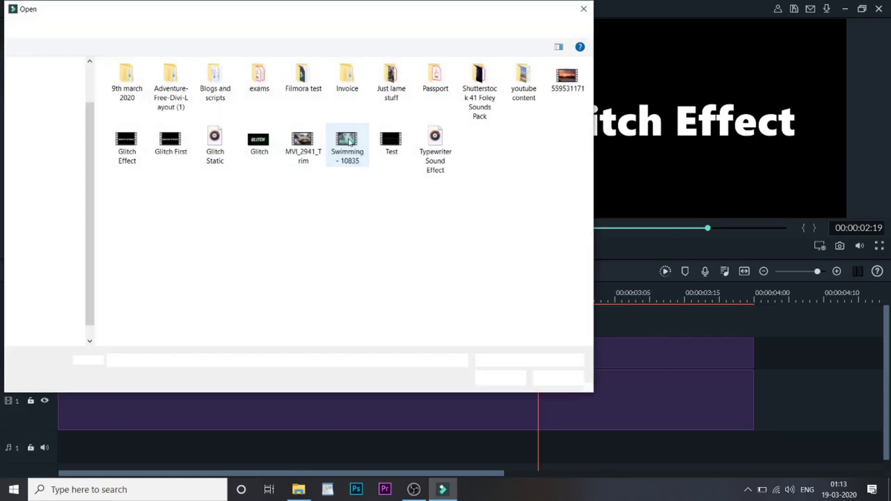
left_click(169, 144)
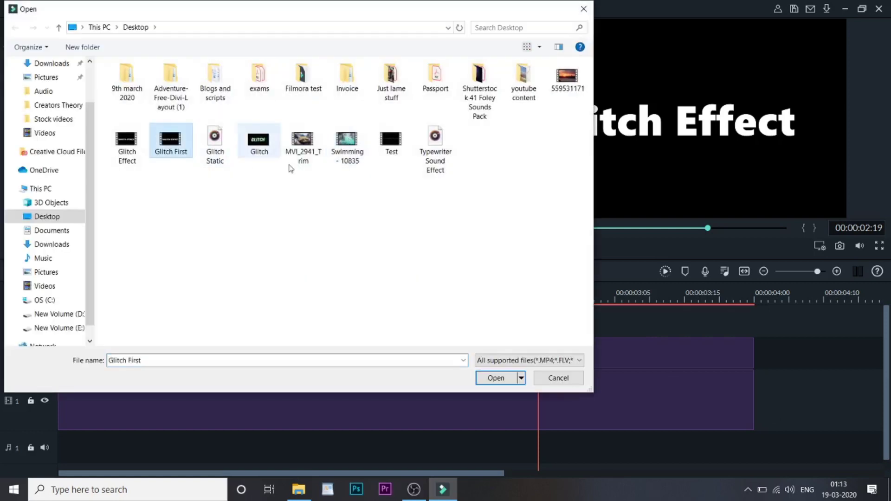
left_click(499, 377)
Import Swimming - 10835 and Glitch Static, then delete both old title clips from the timeline.
double_click(363, 134)
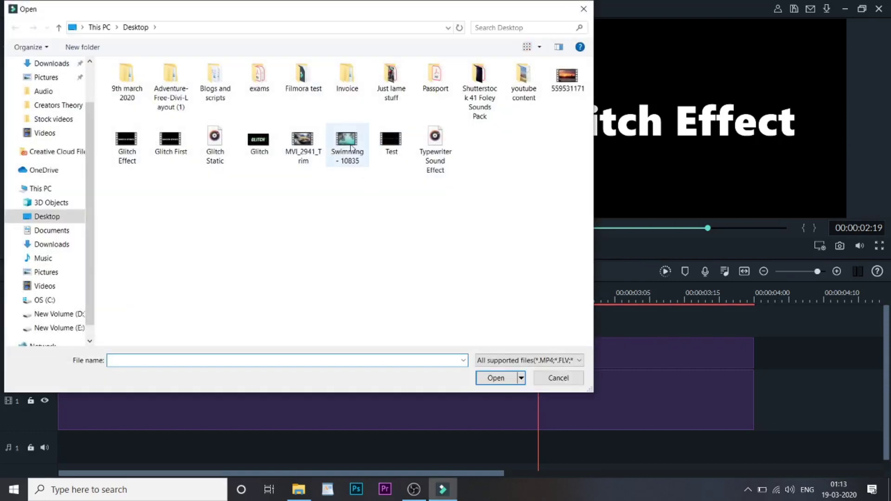
left_click(351, 148)
left_click(496, 377)
double_click(356, 161)
left_click(199, 141)
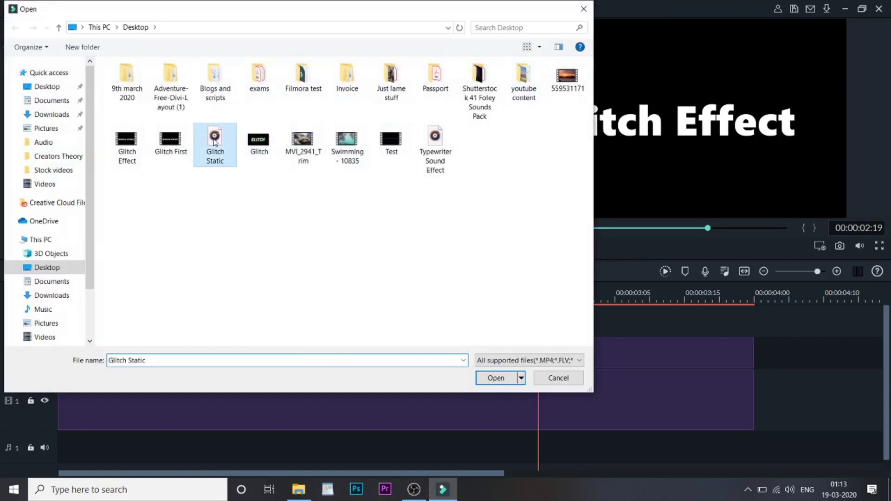
left_click(509, 378)
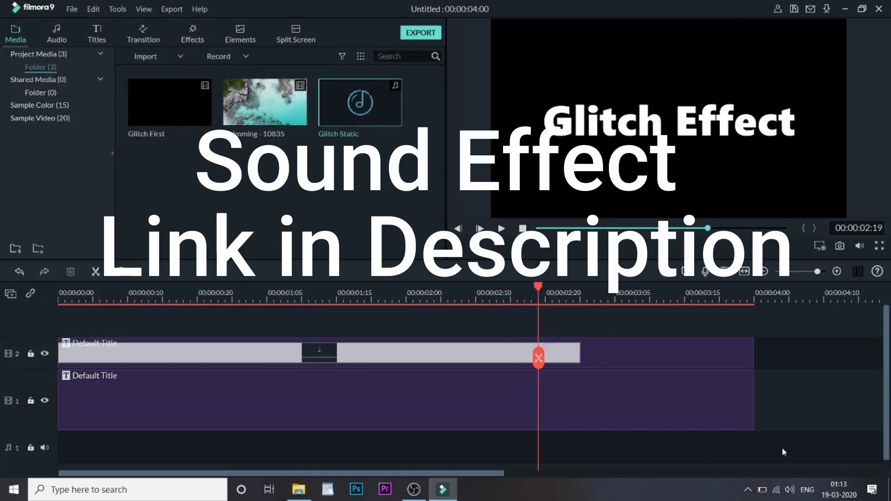
left_click_drag(781, 447, 678, 361)
key("Delete")
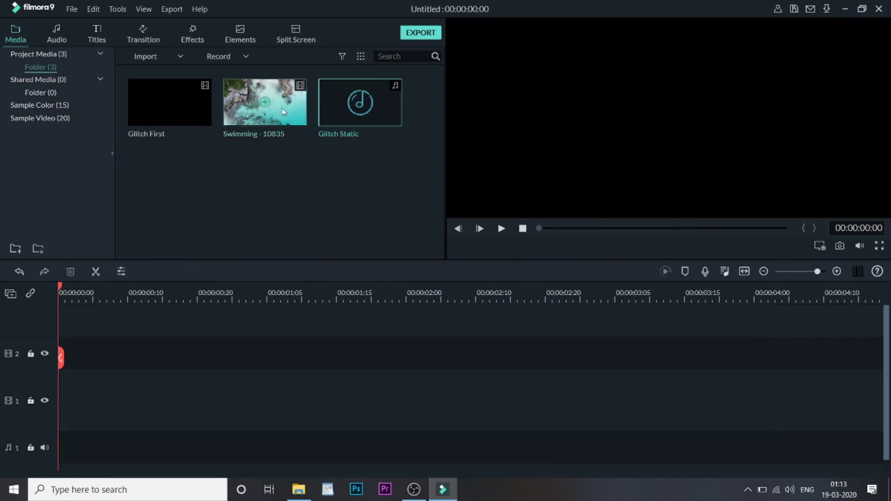
Place Swimming - 10835 on track 1 and Glitch First on track 2 above it.
left_click_drag(283, 111, 53, 401)
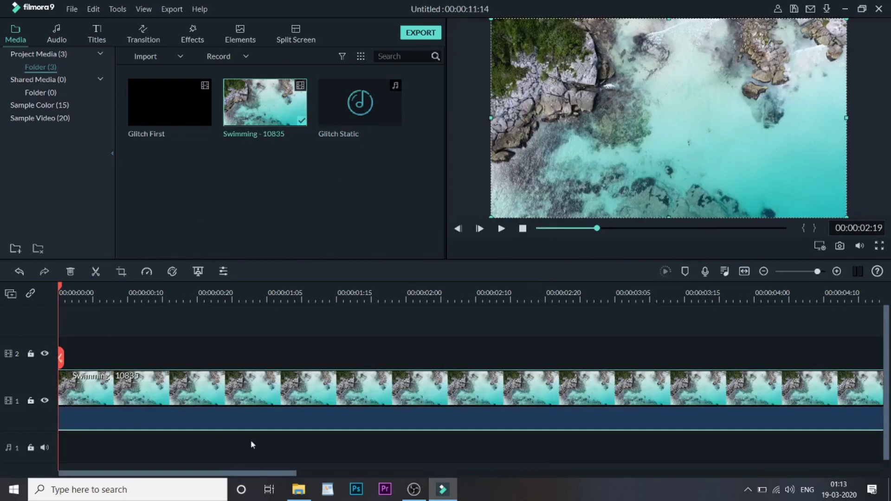
left_click_drag(169, 102, 60, 358)
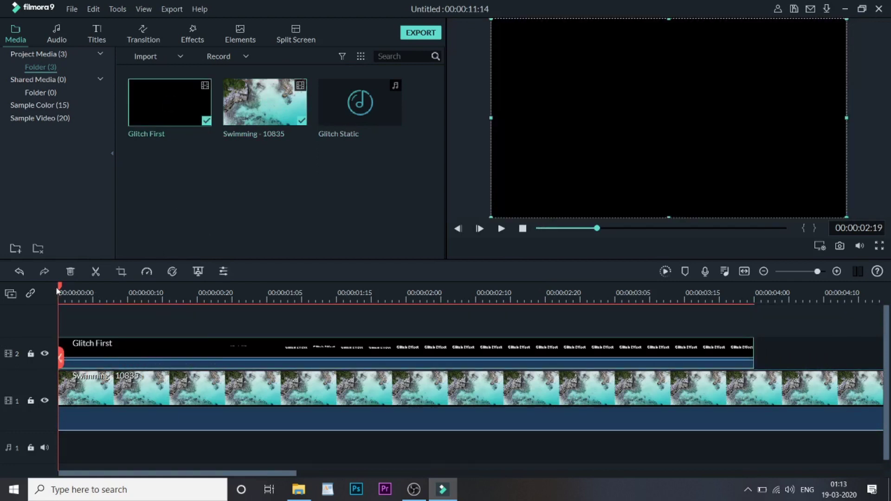
left_click_drag(59, 289, 87, 277)
Set Glitch First's compositing blending mode to Lighten.
double_click(275, 345)
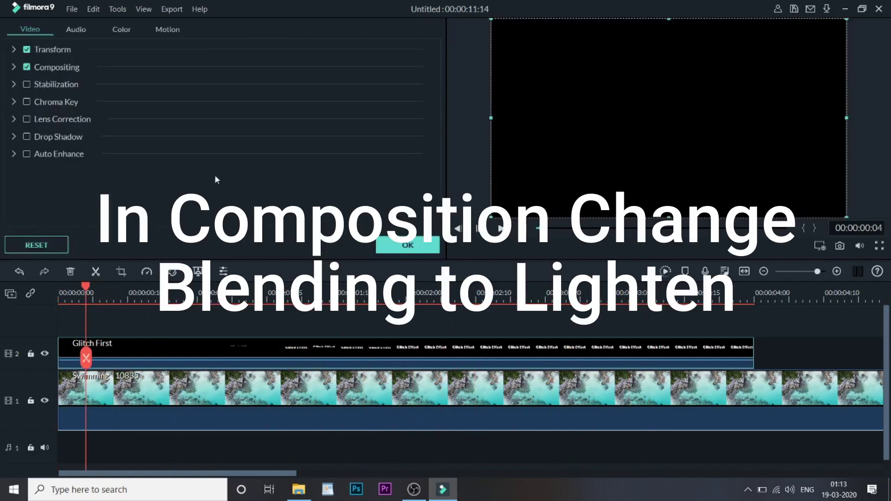
left_click(14, 67)
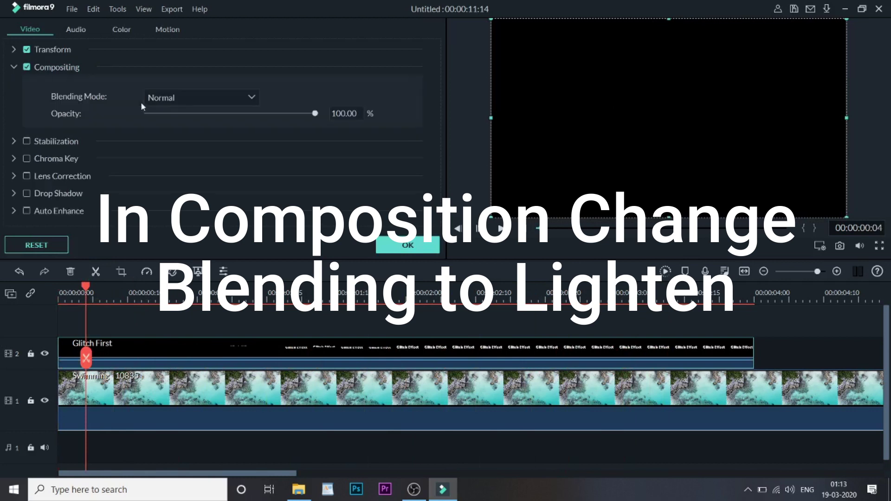
left_click(234, 101)
left_click(230, 172)
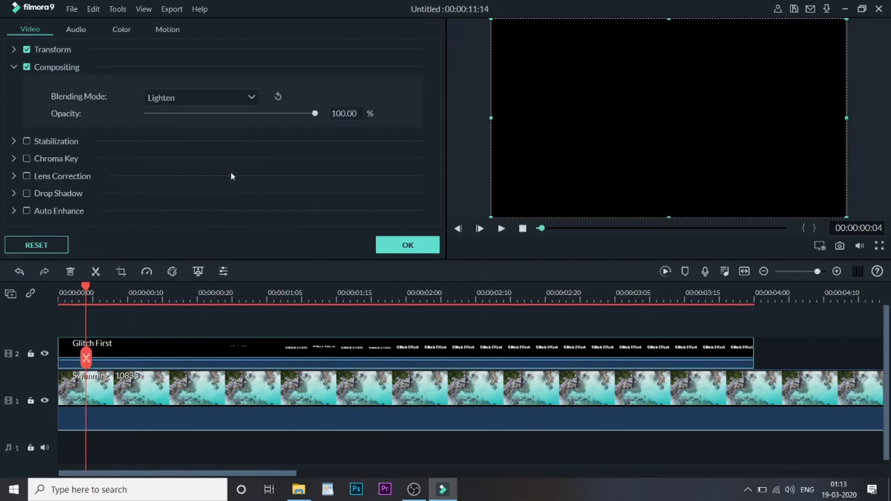
left_click(404, 243)
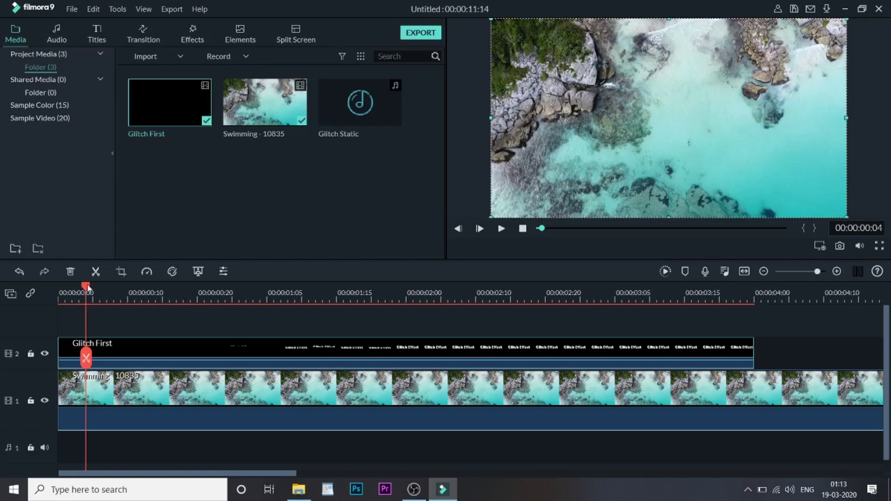
Split the Swimming - 10835 footage at 00:00:04:00 and delete the part after it.
left_click_drag(87, 287, 185, 322)
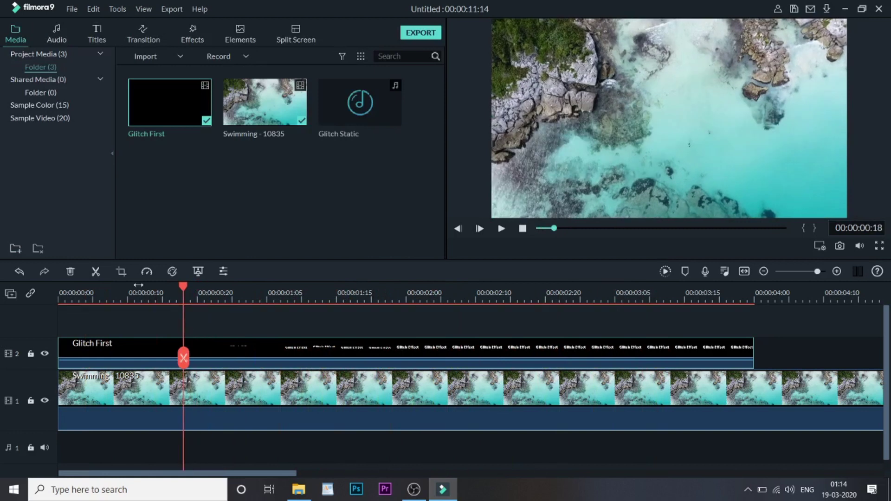
key("Home")
key("End")
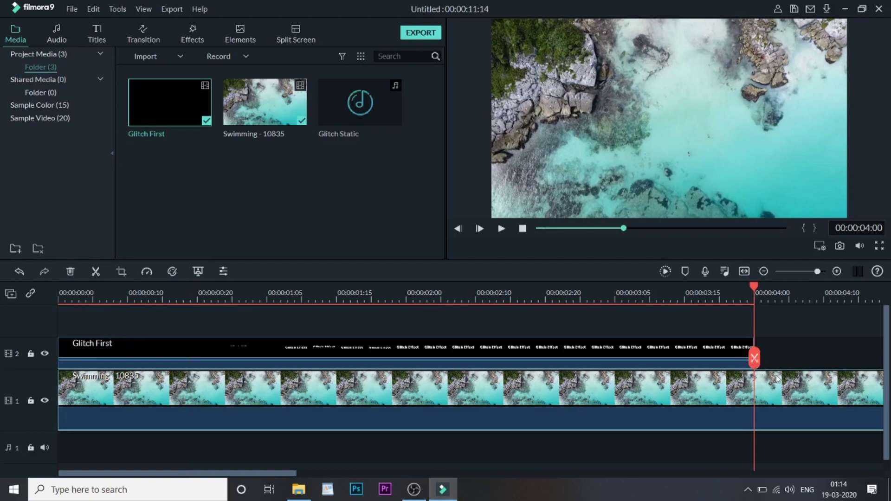
left_click(755, 359)
key("Delete")
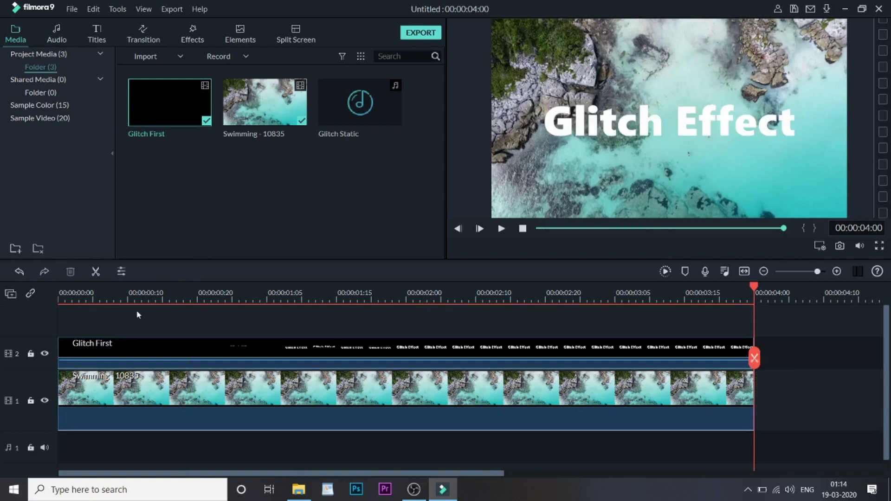
left_click(267, 301)
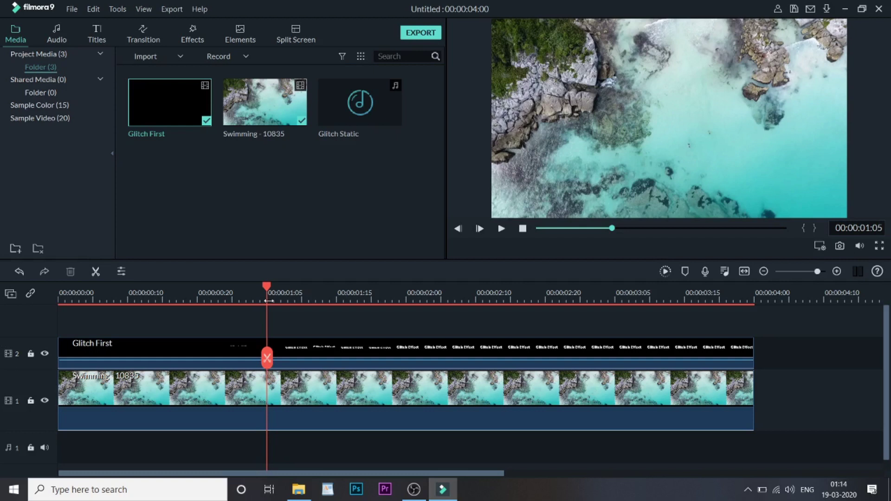
left_click(260, 291)
Split the Glitch First clip at 00:00:01:00 and near 00:00:02:00 into three parts.
left_click_drag(259, 290, 232, 288)
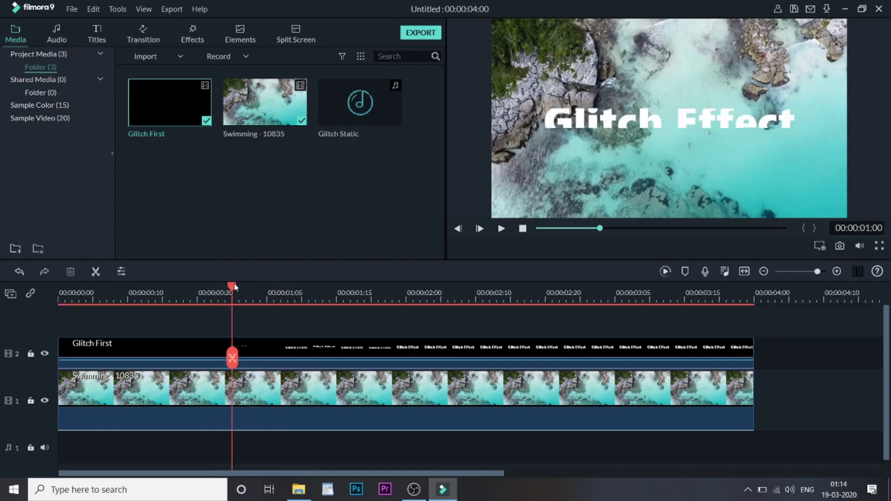
left_click(250, 349)
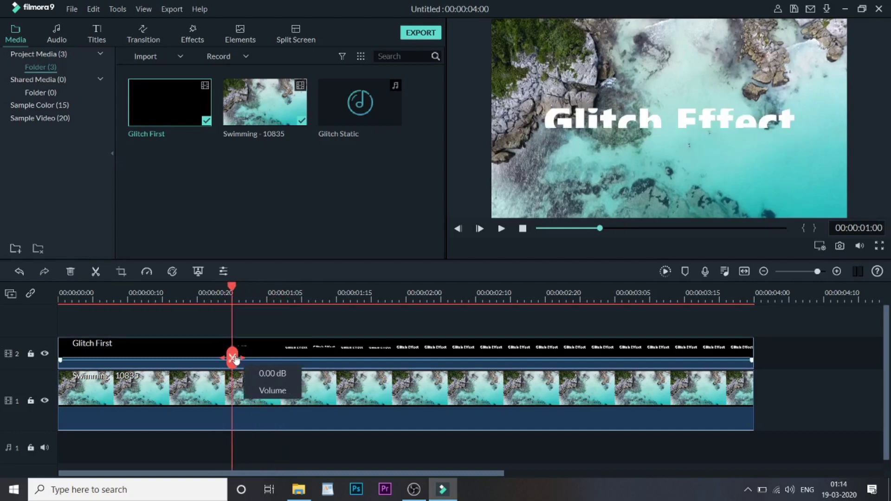
left_click(233, 358)
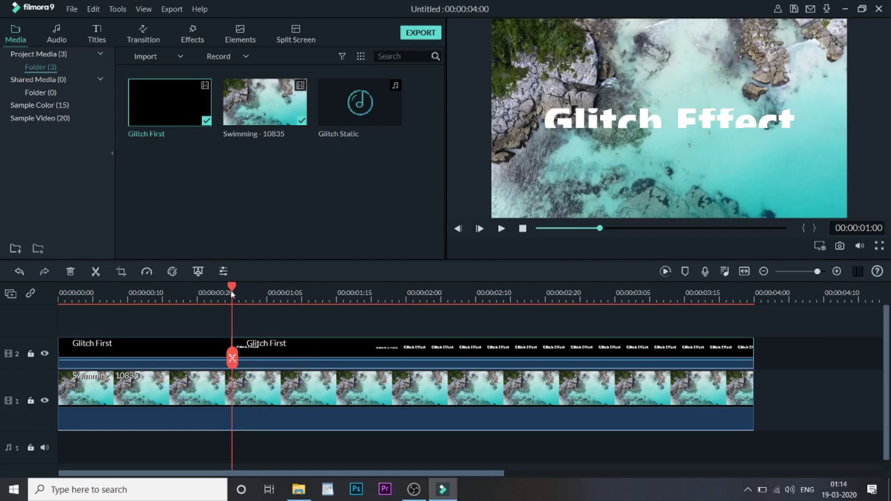
left_click_drag(230, 290, 413, 332)
left_click(413, 357)
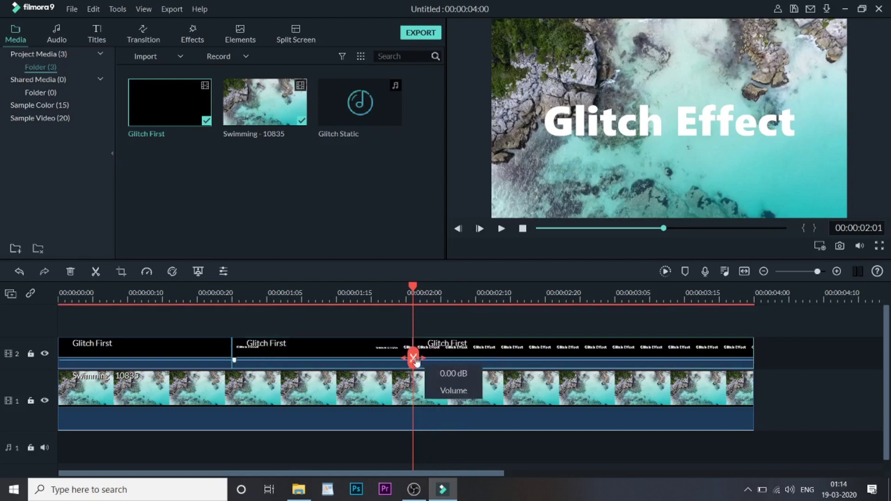
left_click_drag(410, 284, 122, 285)
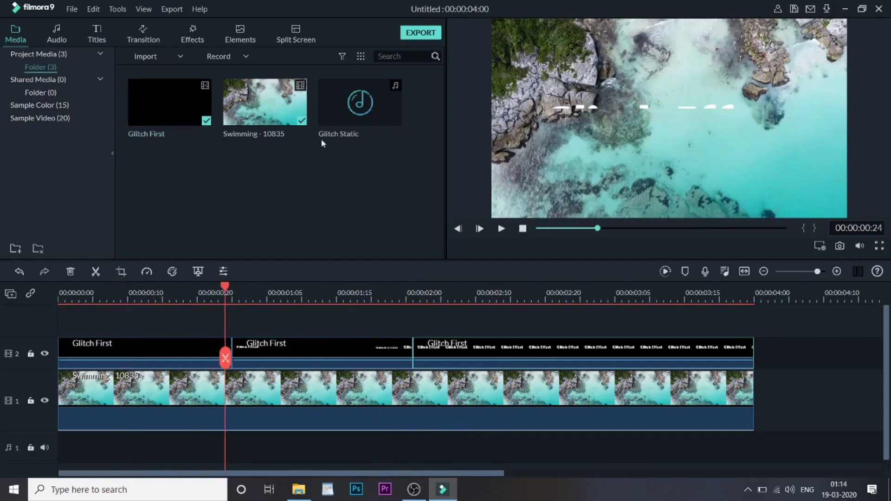
Place Glitch Static on the audio track, starting at the first cut around 1 second.
left_click_drag(322, 143, 242, 425)
left_click_drag(316, 449, 296, 450)
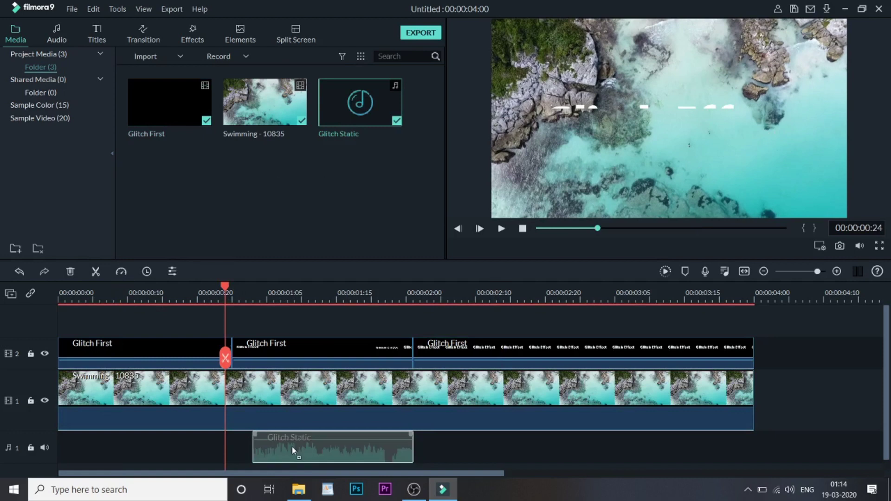
left_click_drag(292, 446, 284, 445)
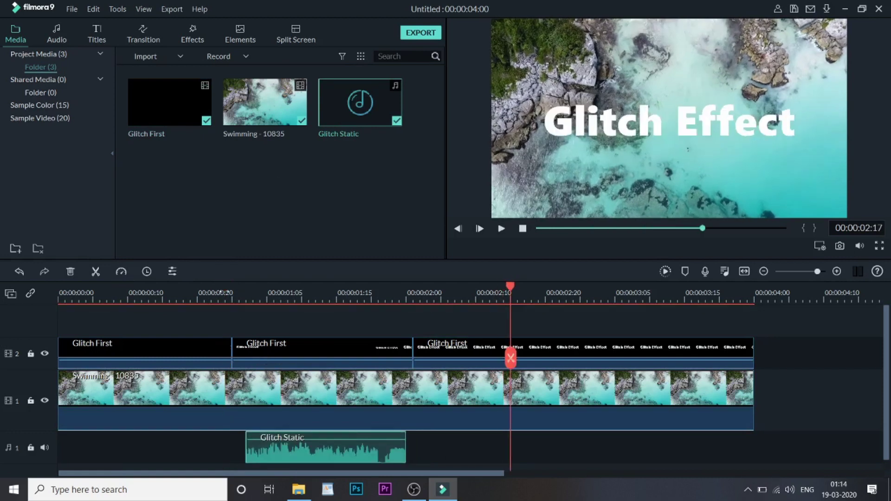
Find Chromatic Aberration and Sideways 1 in the Effects library and drop both onto the middle Glitch First clip.
left_click(194, 31)
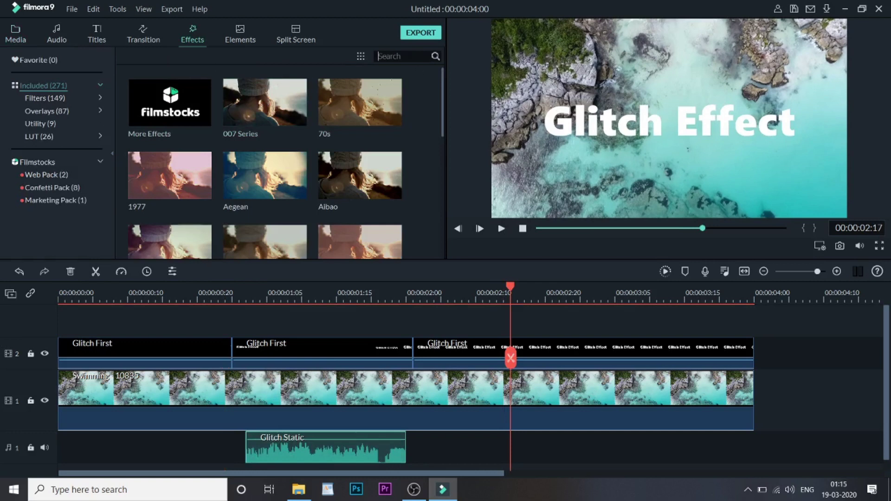
type("chrom")
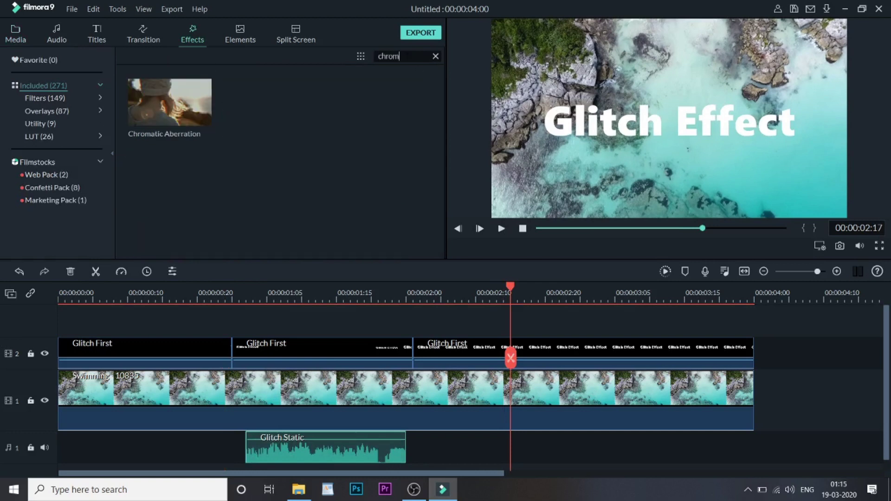
left_click_drag(190, 106, 245, 348)
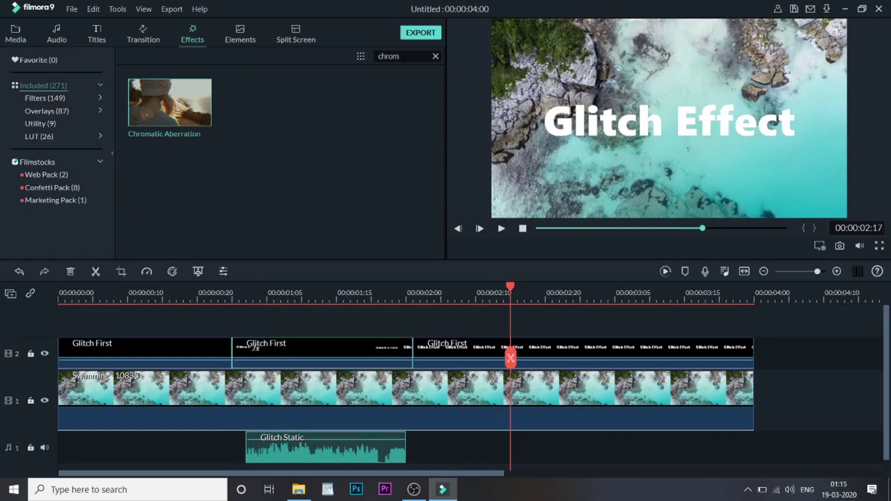
type("side")
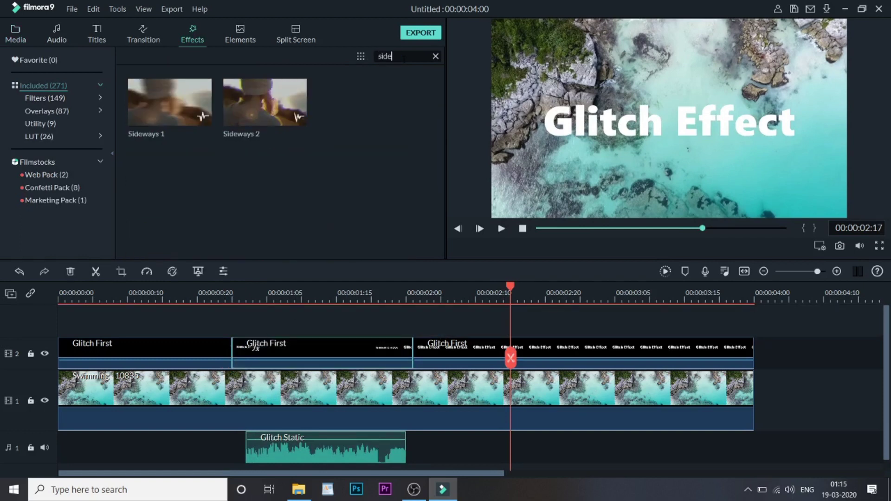
left_click_drag(262, 308, 259, 350)
left_click(142, 293)
left_click(75, 294)
key("space")
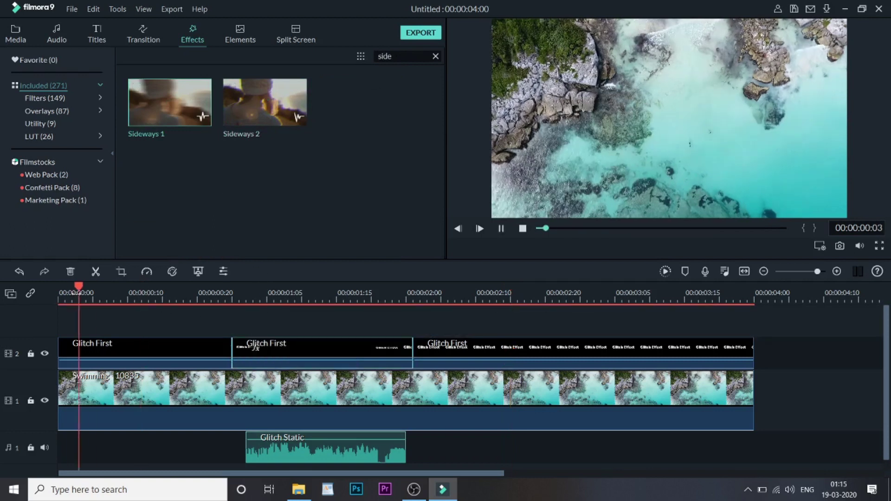